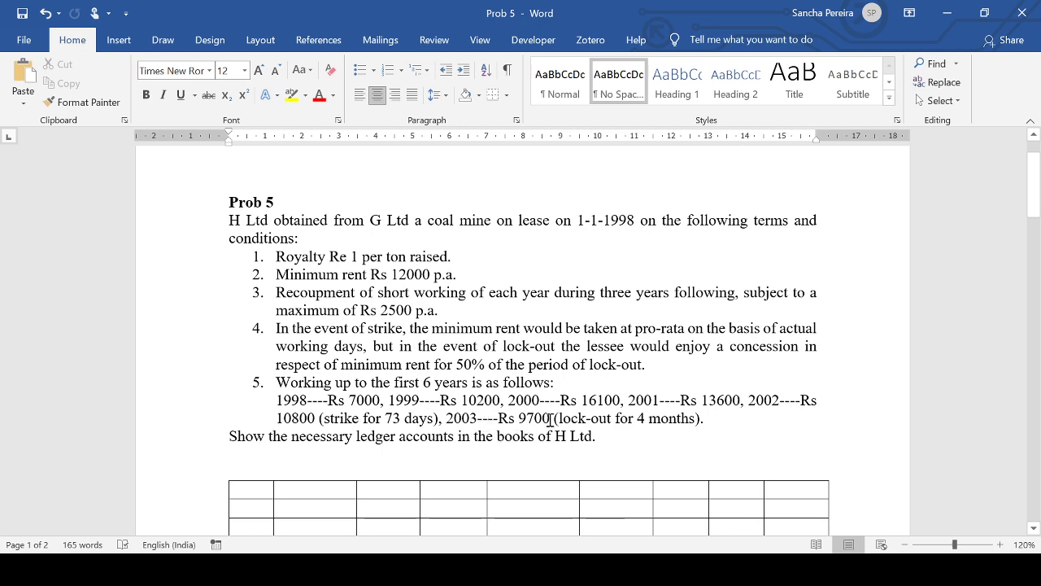
# Place the cursor on the blank line above the empty table, ready for a heading
pyautogui.scroll(-2, 551, 419)
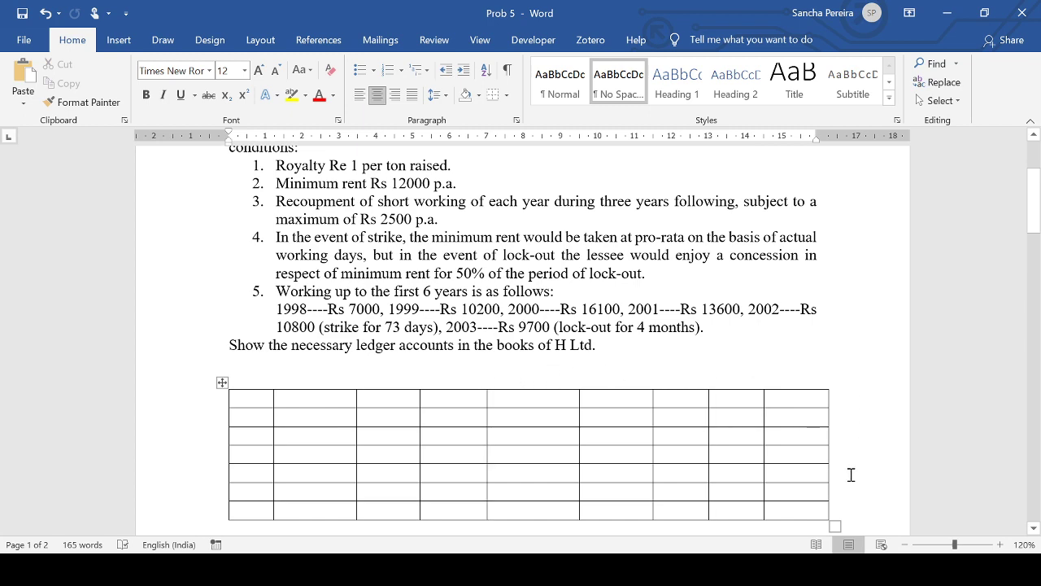
pyautogui.click(509, 376)
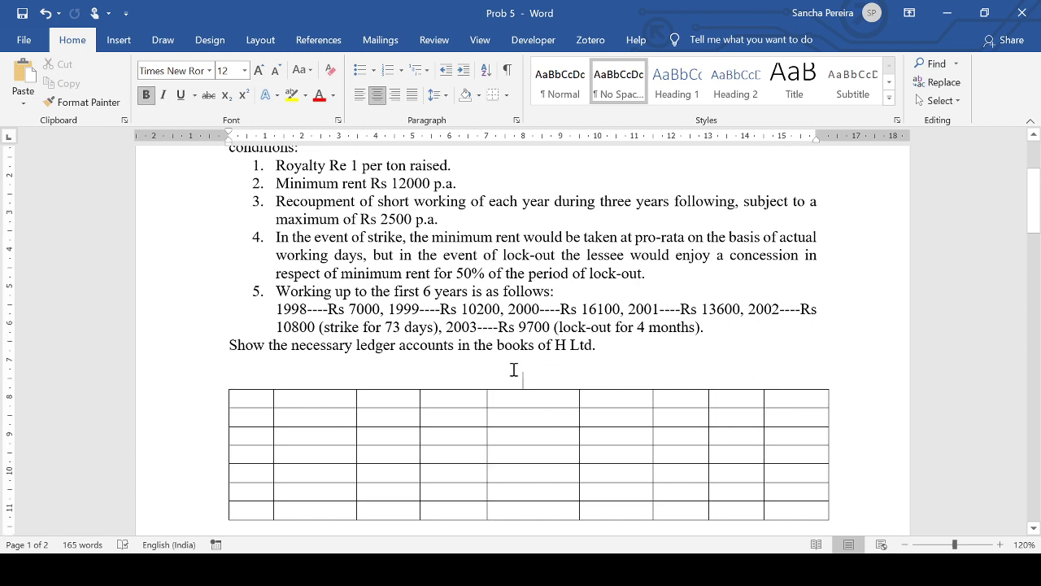
pyautogui.scroll(1, 406, 215)
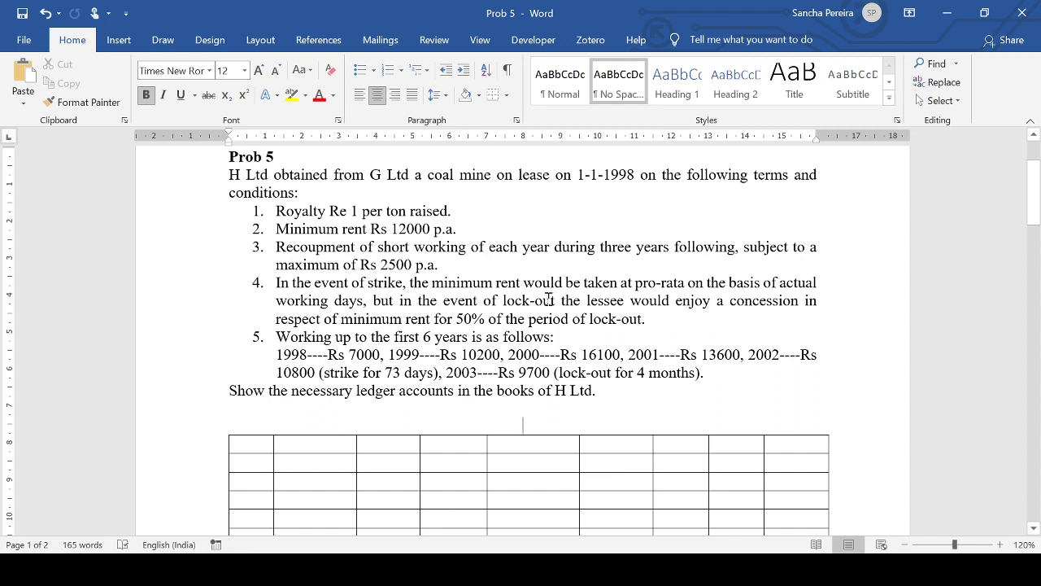
# Type the heading 'Analysis of Royalties Payable' above the table
pyautogui.write('M')
pyautogui.press('BackSpace')
pyautogui.write('Analysis ')
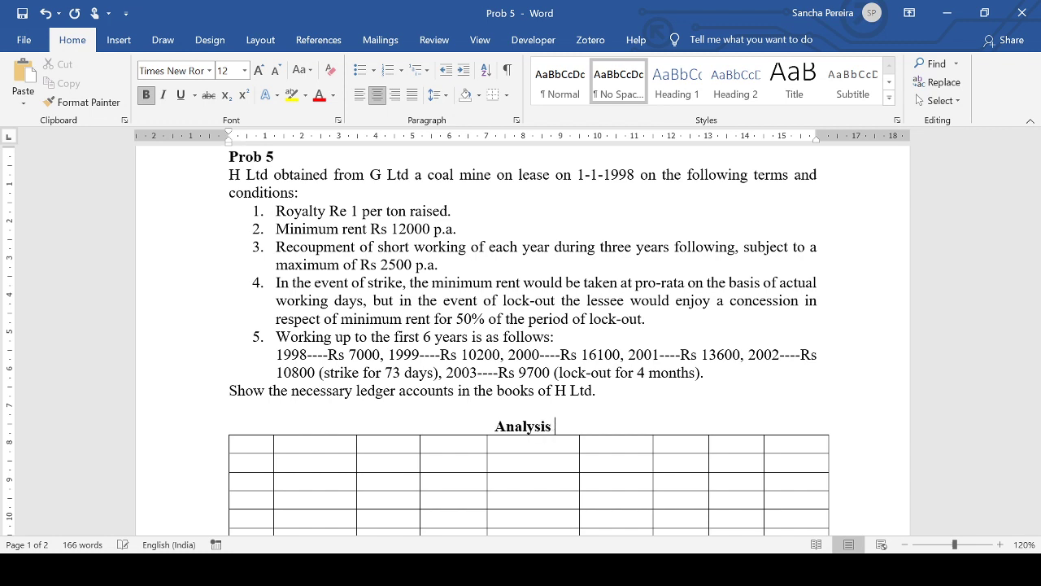
pyautogui.write('of Royalti')
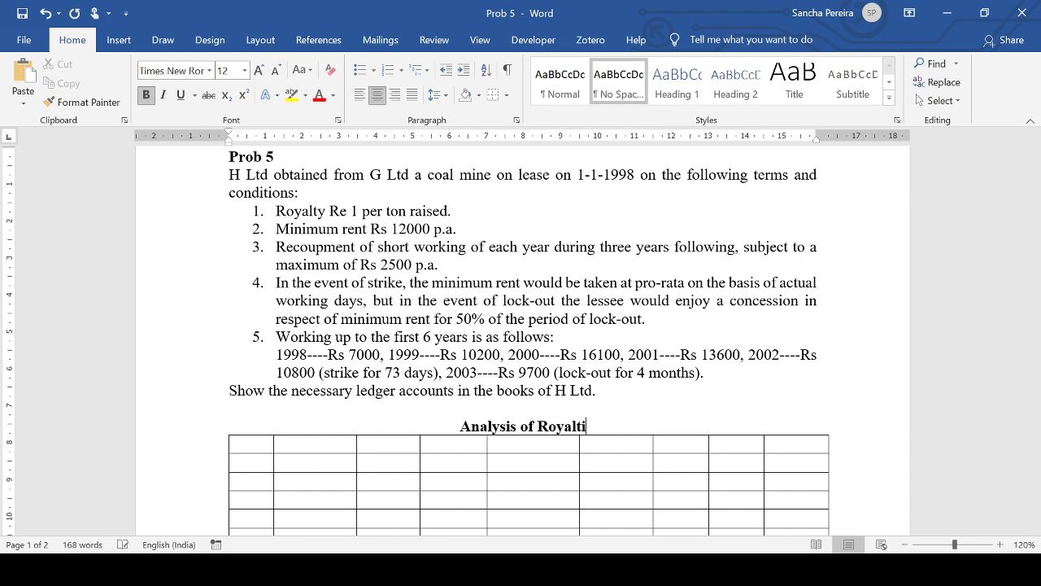
pyautogui.write('es Payab;e')
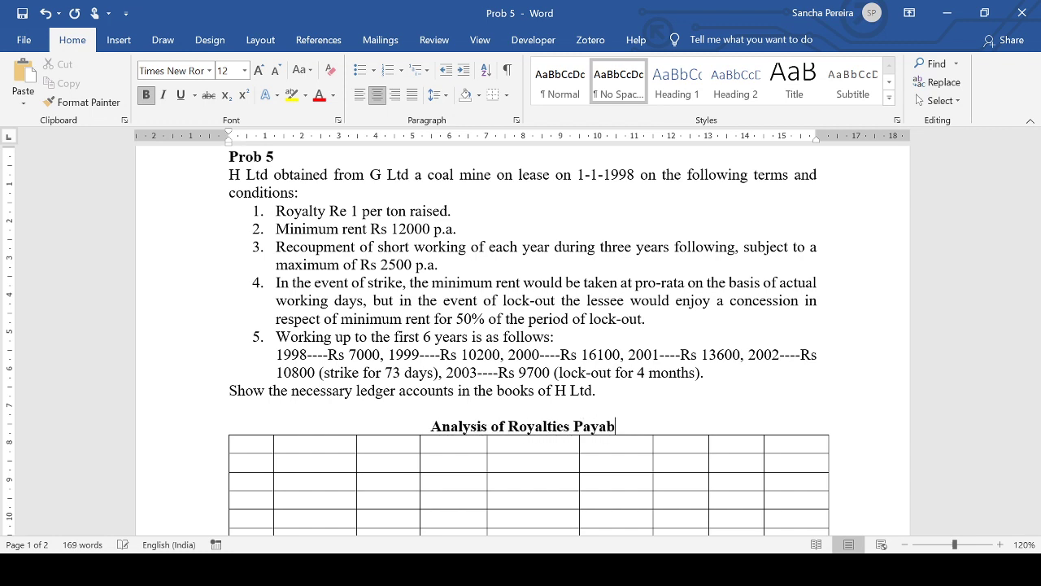
pyautogui.press('BackSpace')
pyautogui.press('BackSpace')
pyautogui.write('le')
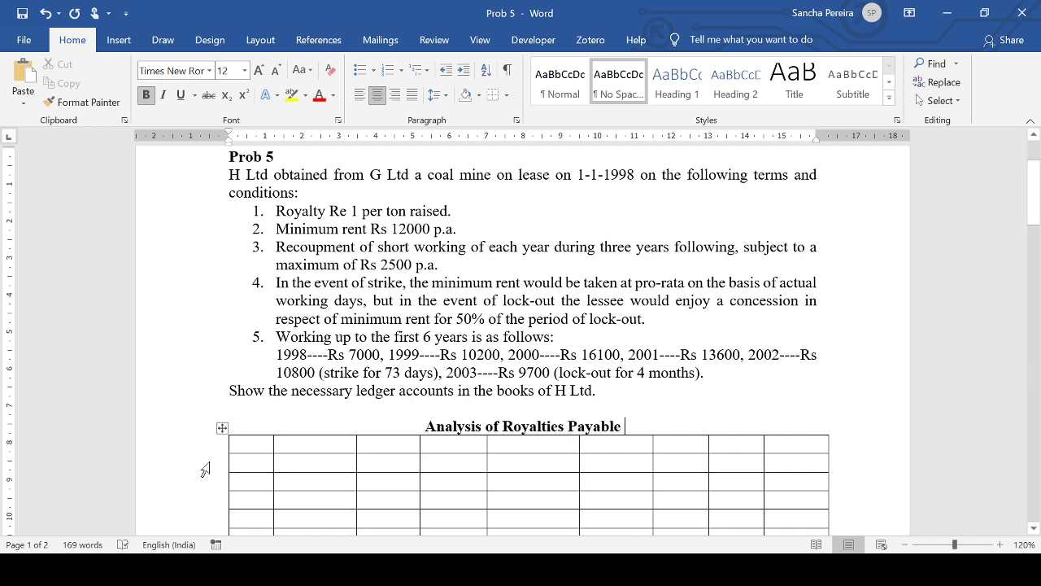
# Fill the first header cells: Year, Output, Royalty, Minimum Rent, Shortworking/ Surplus
pyautogui.click(251, 447)
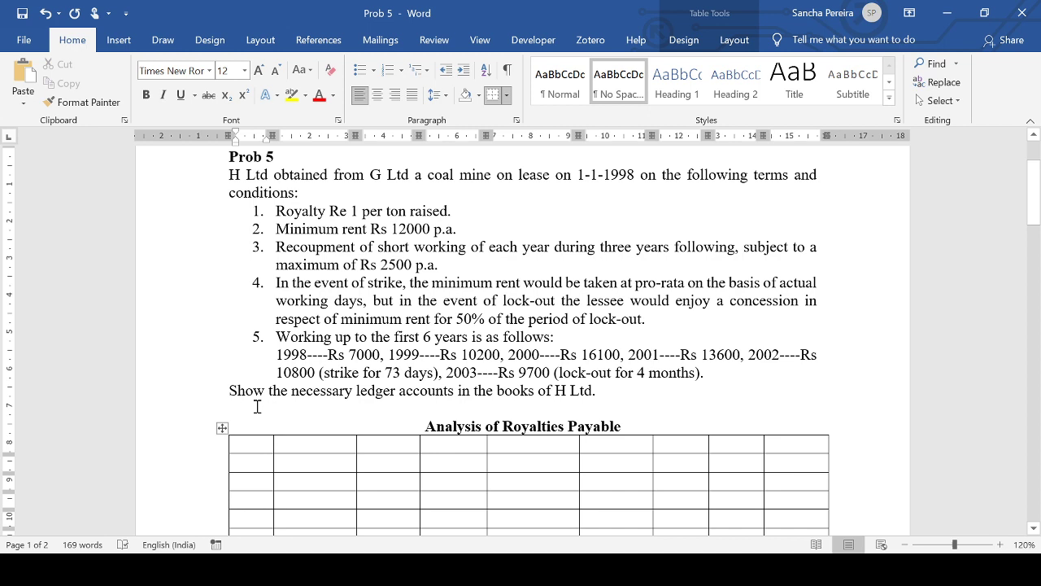
pyautogui.write('Year')
pyautogui.press('Tab')
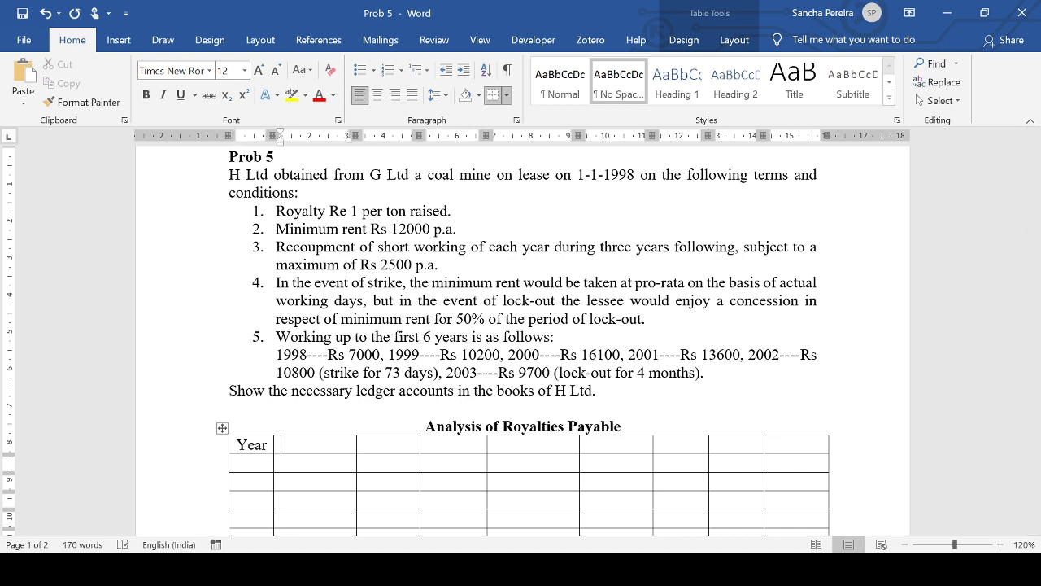
pyautogui.write('Output')
pyautogui.press('Tab')
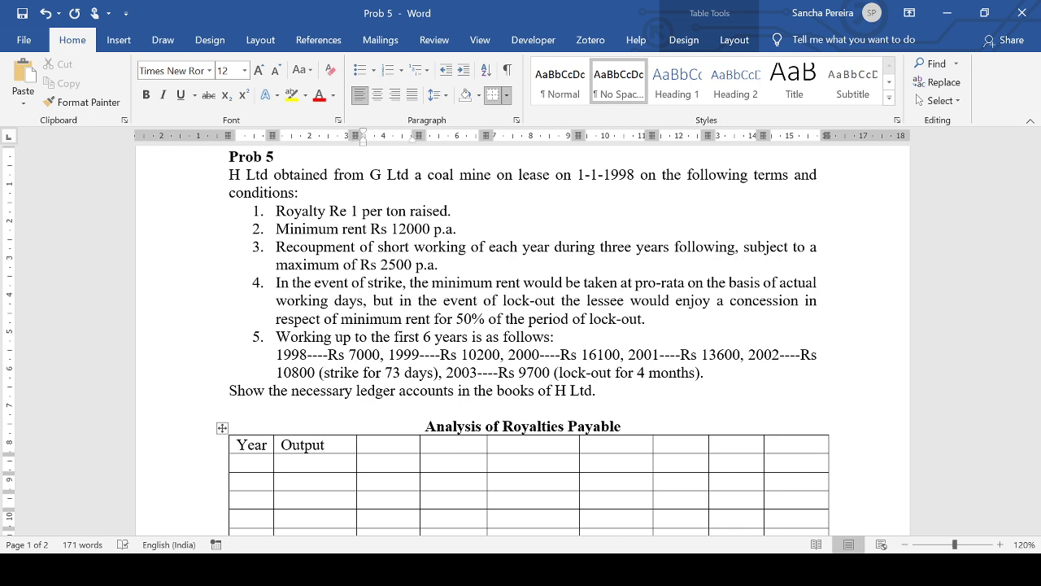
pyautogui.write('Royalty')
pyautogui.press('Tab')
pyautogui.write('Minimum')
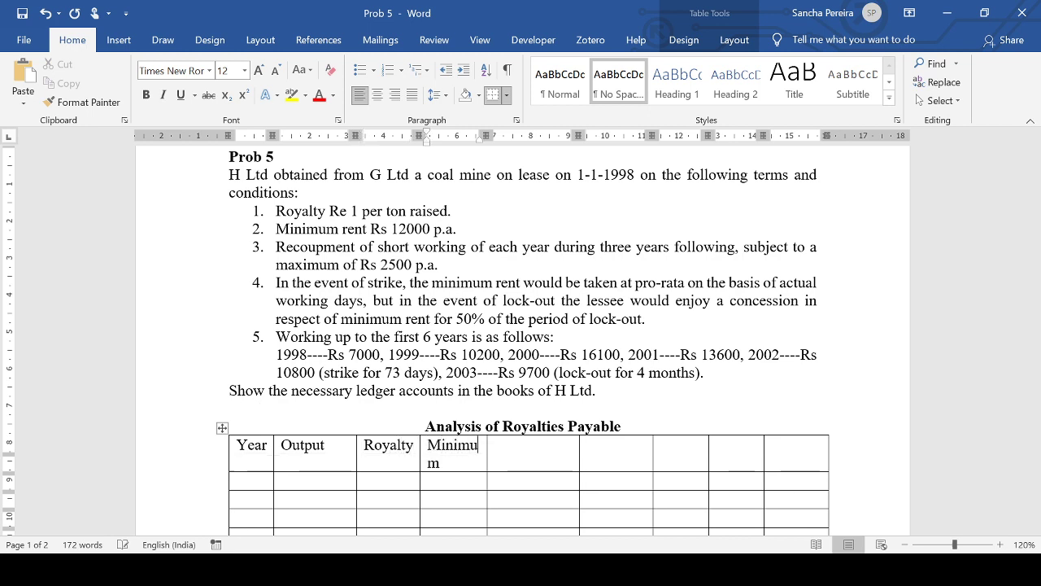
pyautogui.write(' Rent')
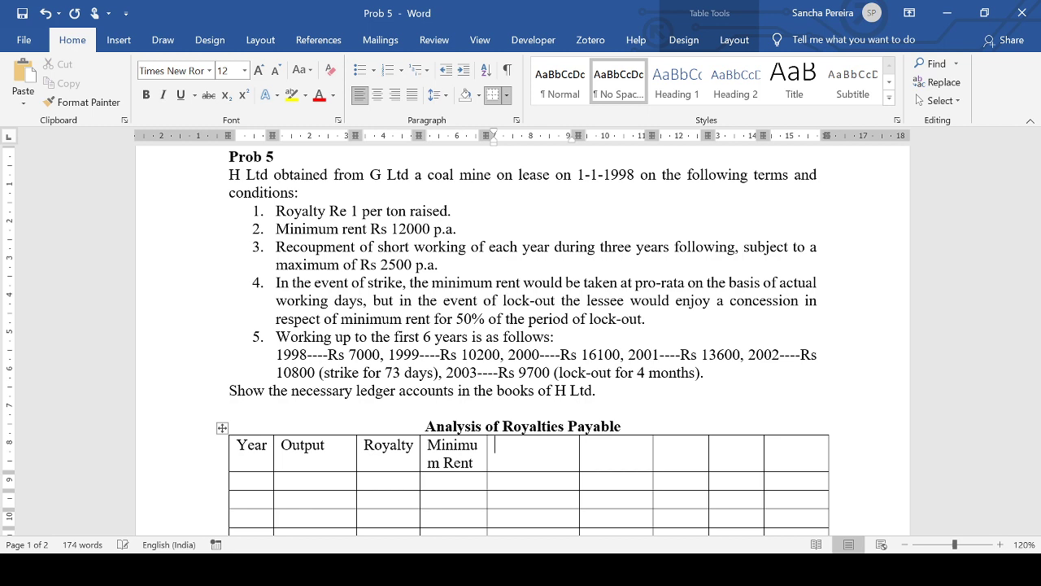
pyautogui.press('Tab')
pyautogui.write('Shortworking')
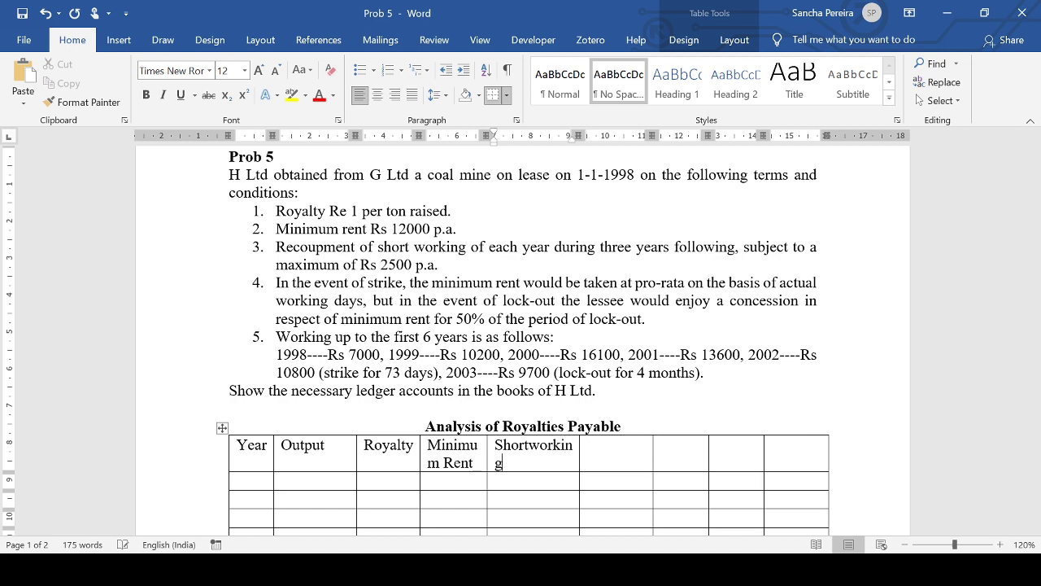
pyautogui.write('/ Sudplus')
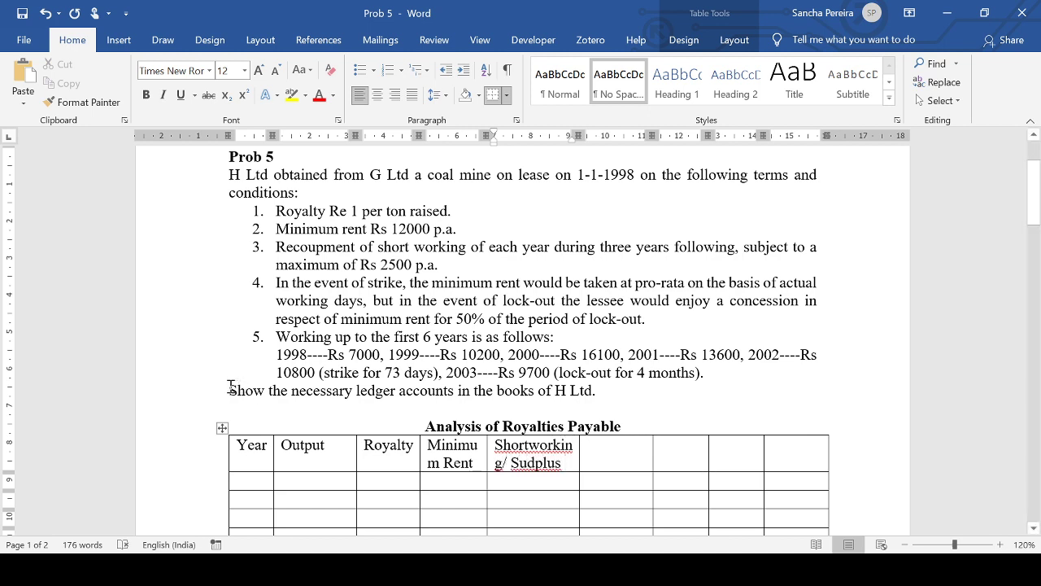
pyautogui.click(537, 462)
pyautogui.press('BackSpace')
pyautogui.write('r')
# Add headers S.W. recouped, S.W. c/f, S.W. to P & L A/c and Payment to landlord
pyautogui.click(601, 444)
pyautogui.write('S.W')
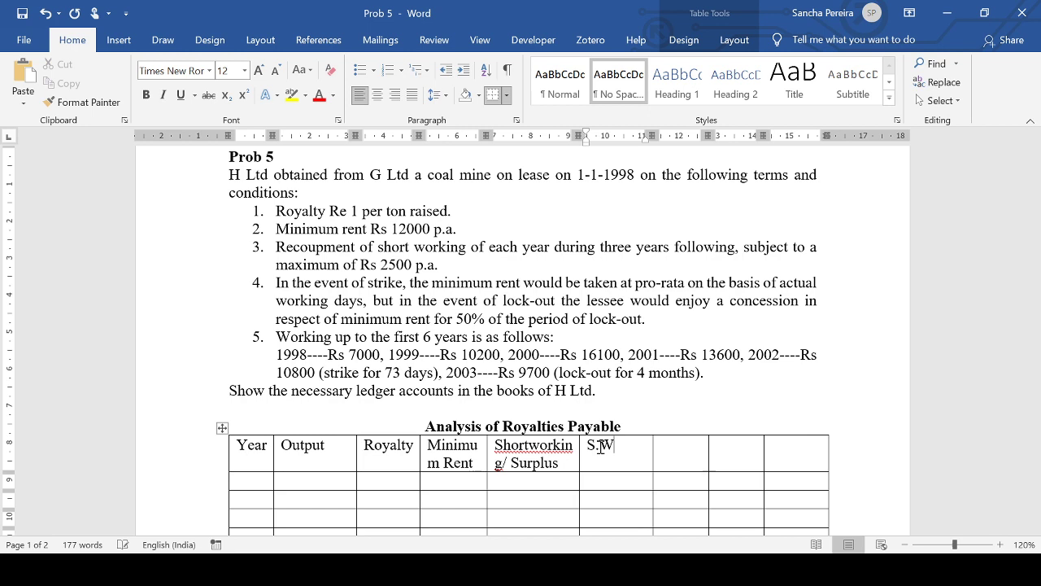
pyautogui.write('. recouped')
pyautogui.press('Tab')
pyautogui.write('S.W. ')
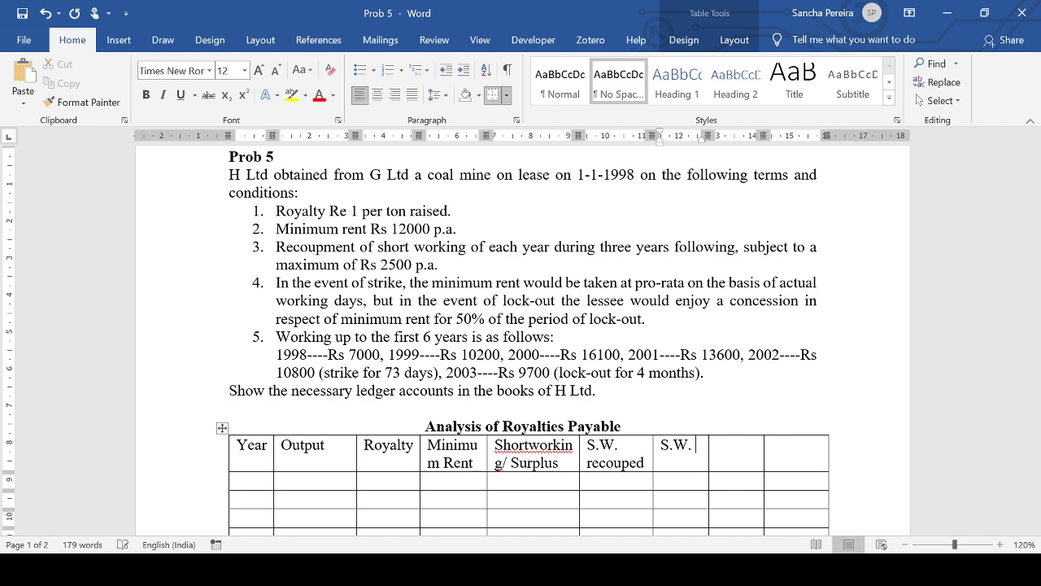
pyautogui.write('c/f')
pyautogui.press('Tab')
pyautogui.write('S.')
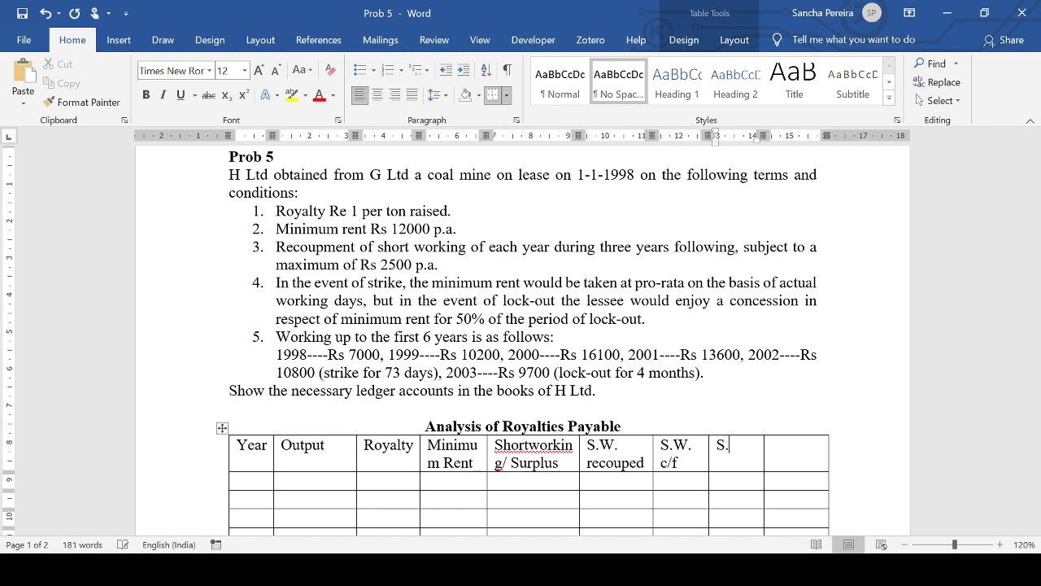
pyautogui.write('W. to P & L a')
pyautogui.press('BackSpace')
pyautogui.write('A/c')
pyautogui.write('Paymen')
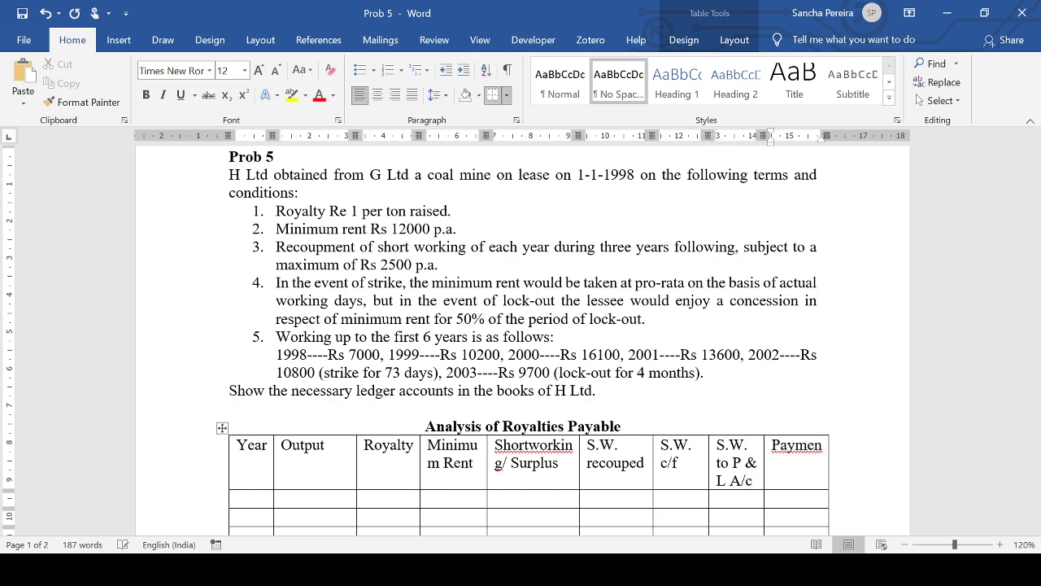
pyautogui.write('t to landlord')
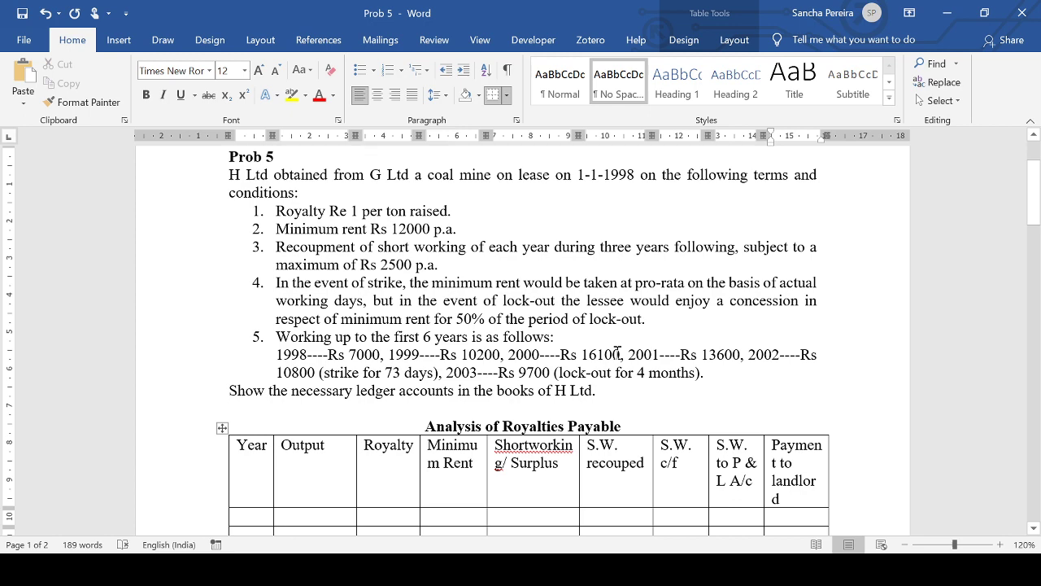
# Enter 1998 in the first Year cell and widen the Year column to fit it
pyautogui.scroll(-2, 511, 508)
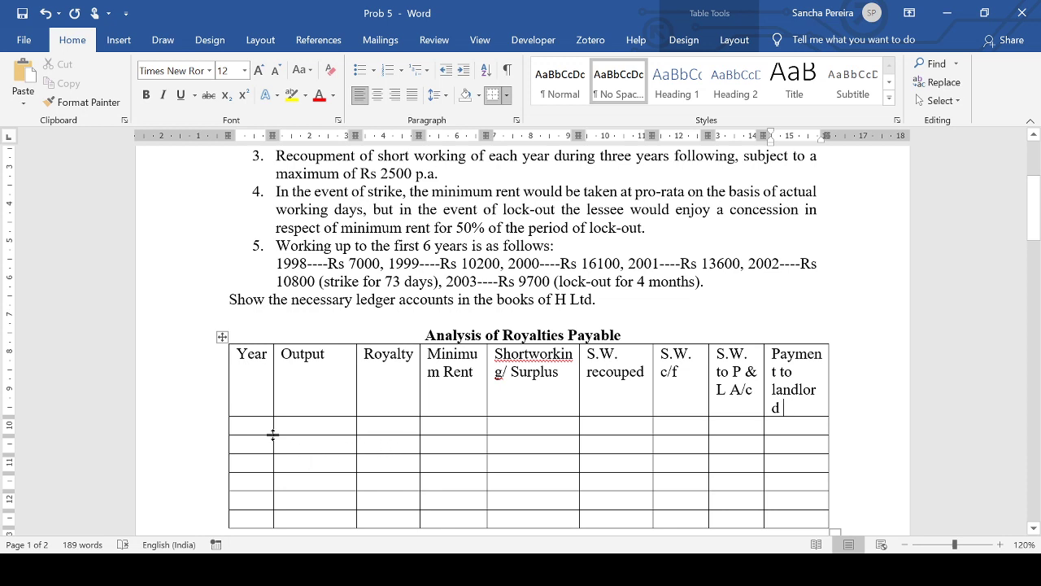
pyautogui.click(244, 426)
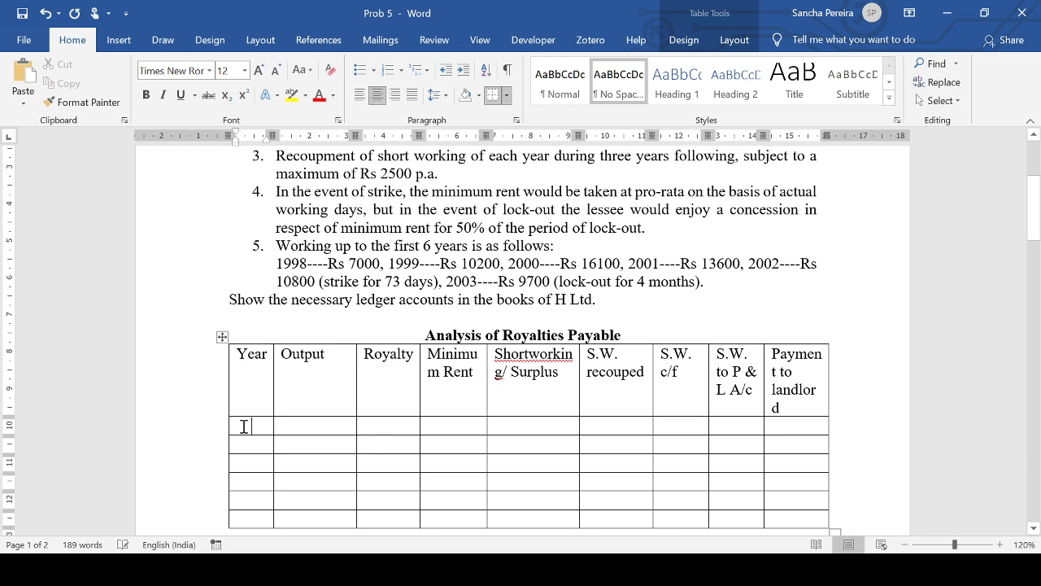
pyautogui.write('1998')
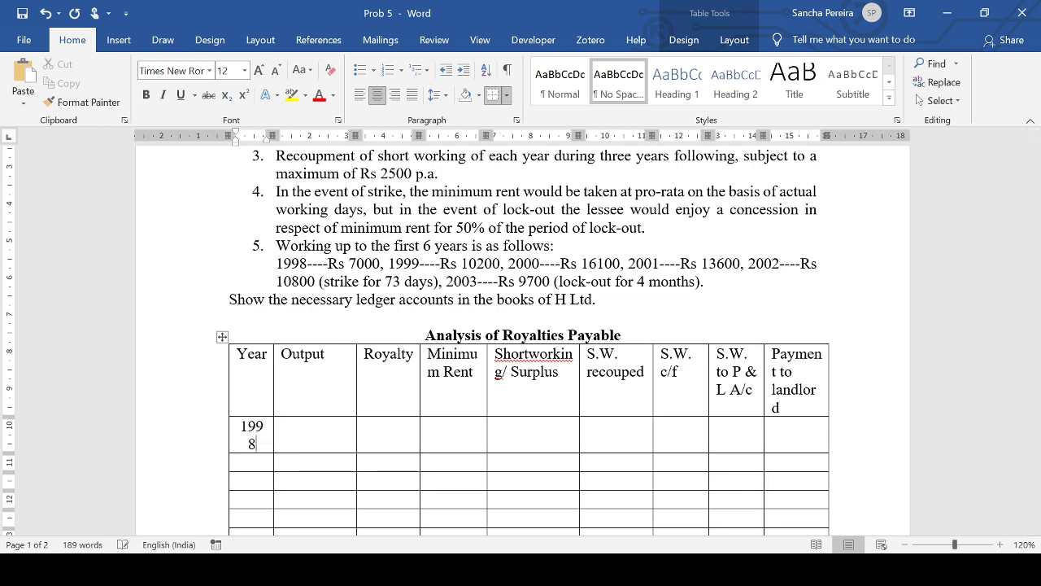
pyautogui.press('Down')
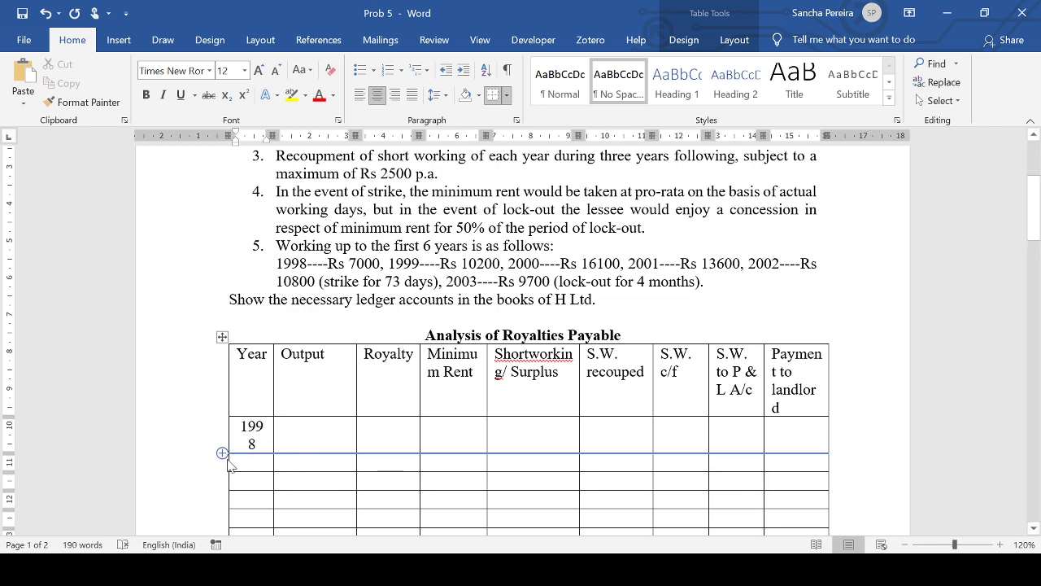
pyautogui.moveTo(226, 432); pyautogui.dragTo(216, 432)
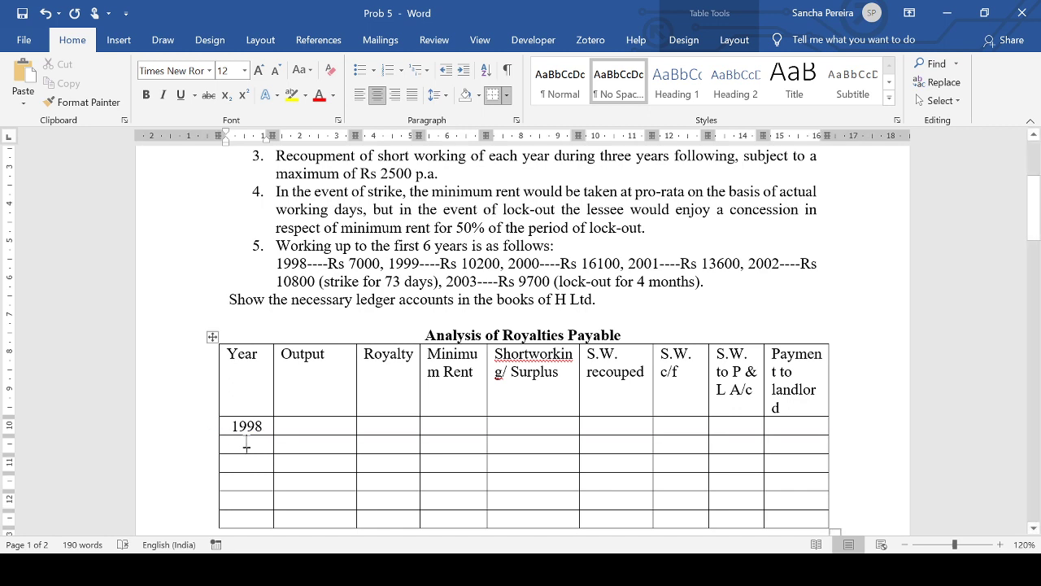
# Enter 1999, 2000, 2001, 2002 and 2003 down the Year column
pyautogui.write('1999')
pyautogui.press('Down')
pyautogui.write('2000')
pyautogui.press('Down')
pyautogui.write('2001')
pyautogui.press('Down')
pyautogui.write('20022003')
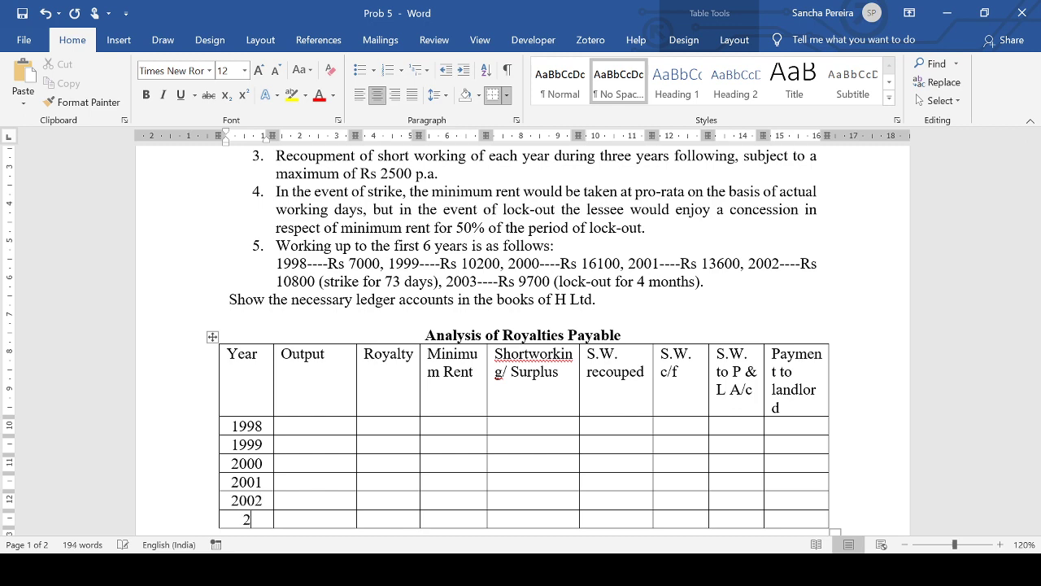
pyautogui.press('Down')
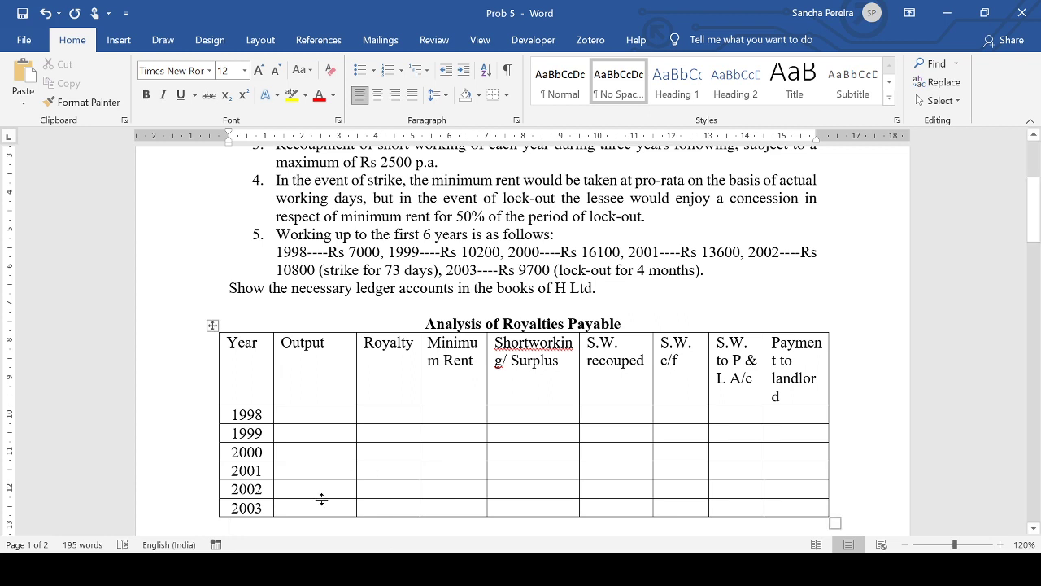
# Delete the Output column and widen the table across the page
pyautogui.moveTo(309, 343); pyautogui.dragTo(325, 490)
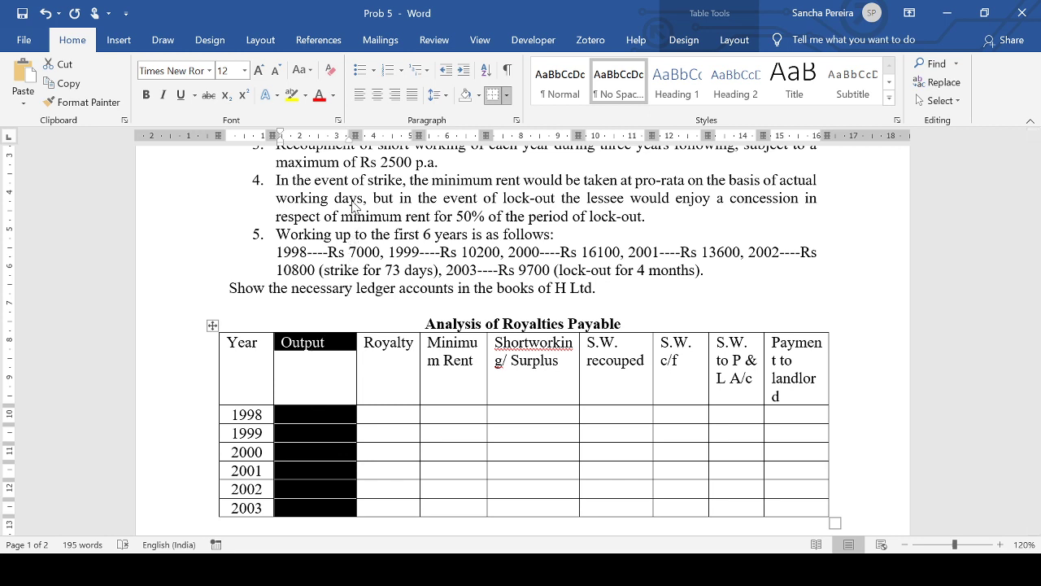
pyautogui.press('BackSpace')
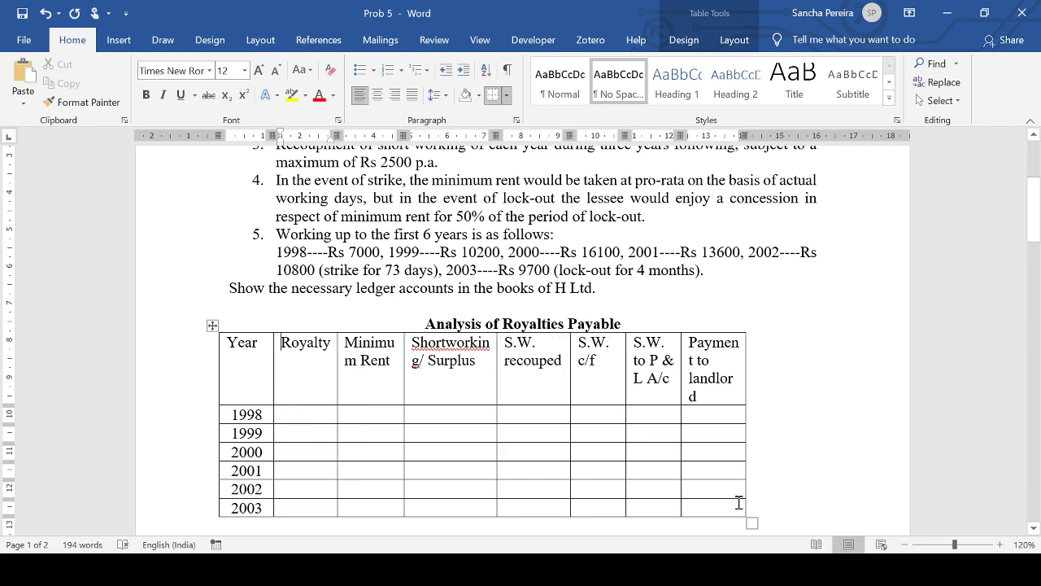
pyautogui.moveTo(751, 522); pyautogui.dragTo(841, 521)
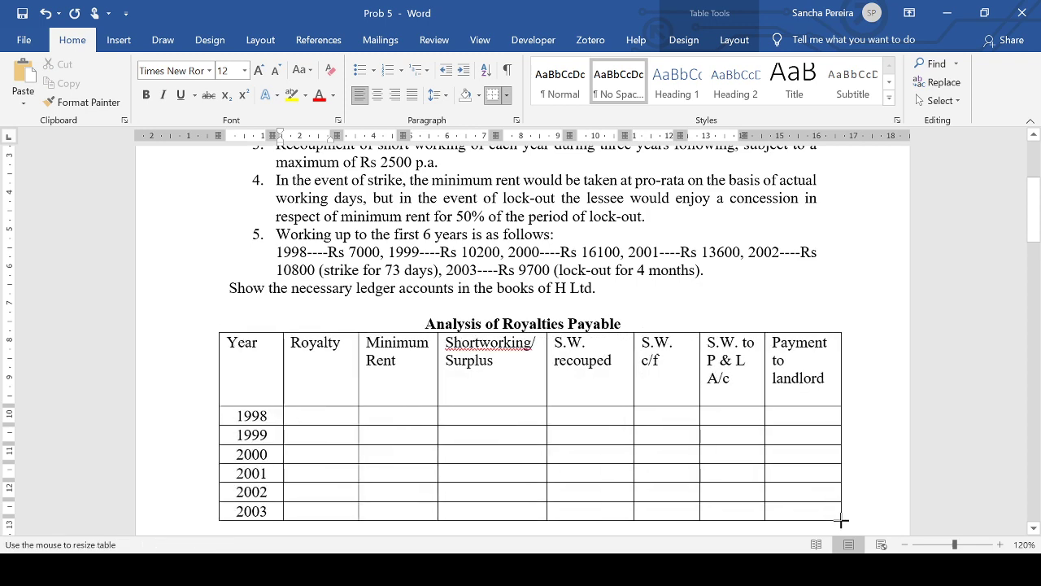
# Enter royalties 7000, 10200, 16100, 13600, 10800 and 9700 in the Royalty column
pyautogui.click(331, 414)
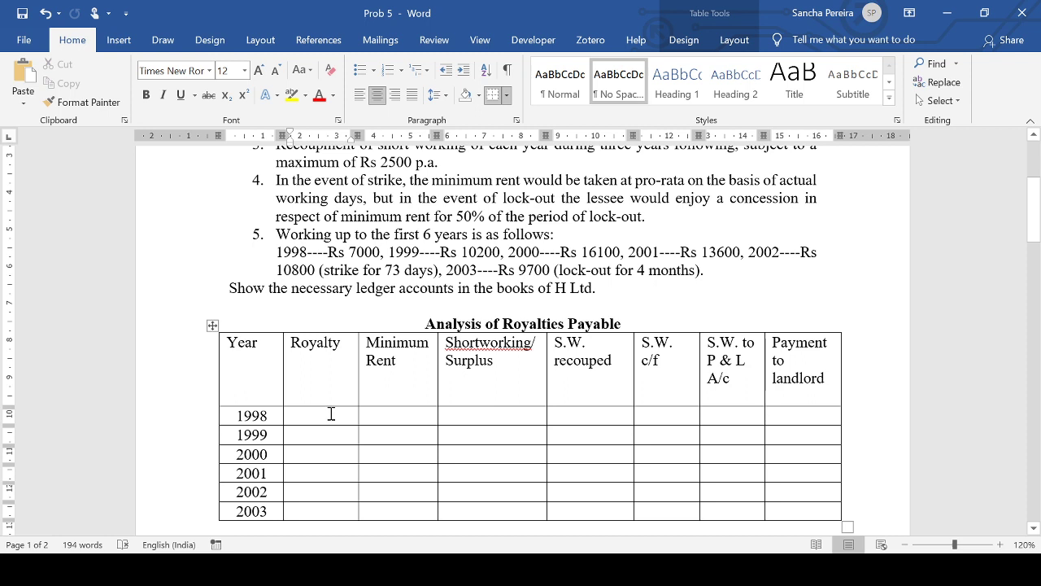
pyautogui.write('7000')
pyautogui.press('Down')
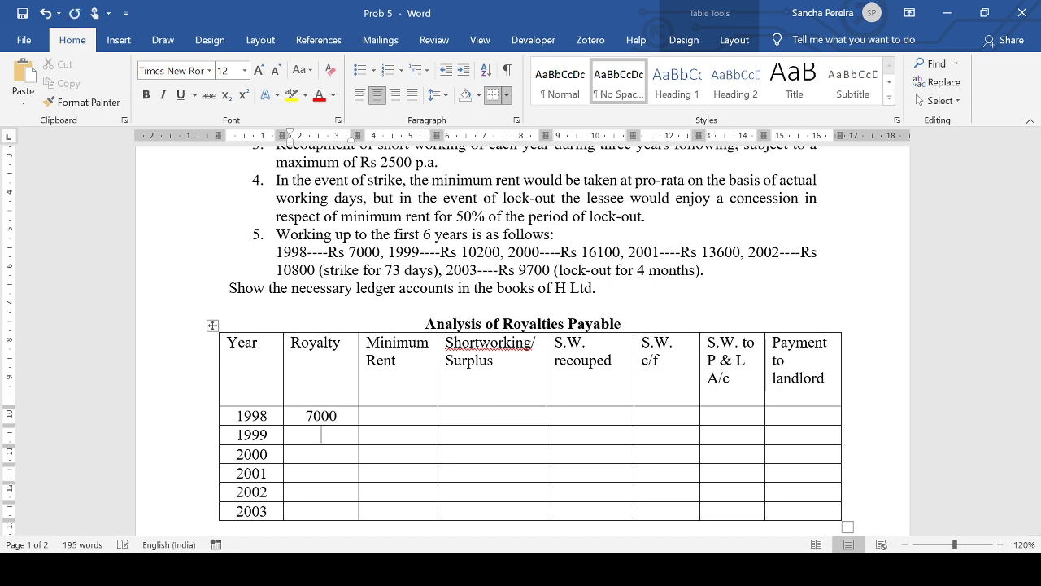
pyautogui.write('10200')
pyautogui.press('Down')
pyautogui.write('16100 ')
pyautogui.write('13600 ')
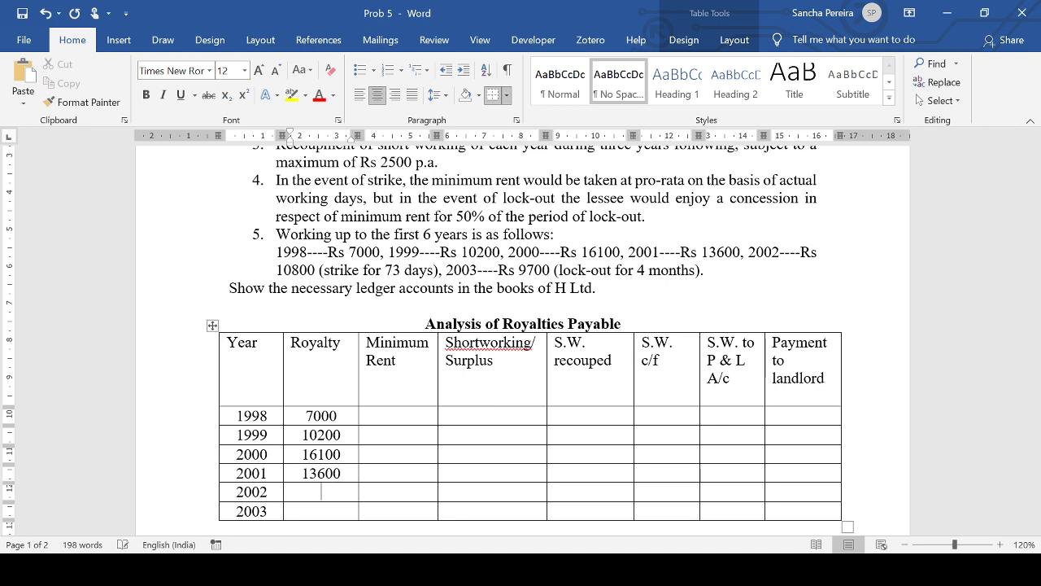
pyautogui.write('10800 ')
pyautogui.write('9700')
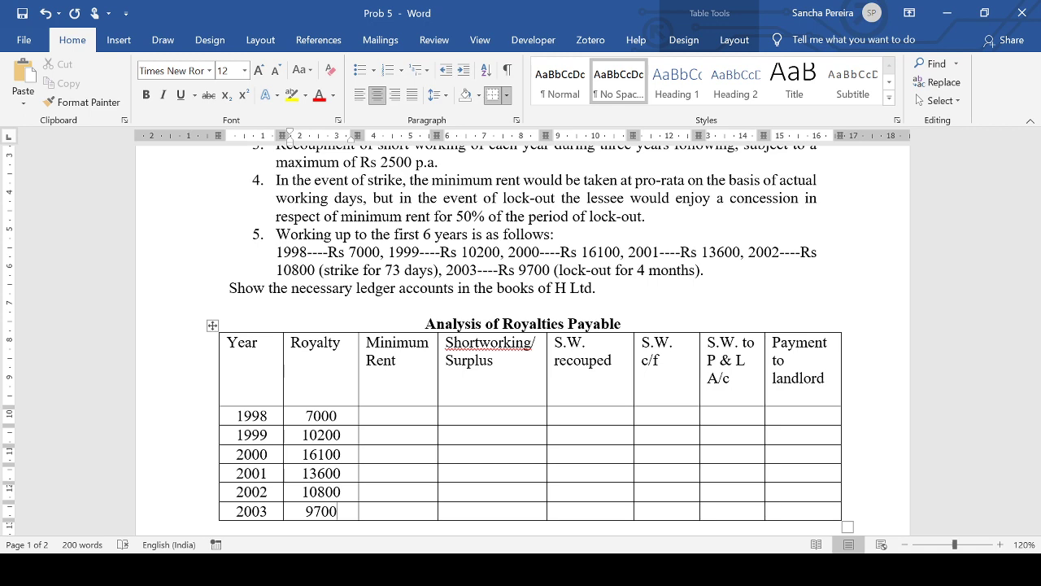
# Enter 12000 as the minimum rent for 1998, 1999, 2000 and 2001
pyautogui.scroll(2, 693, 307)
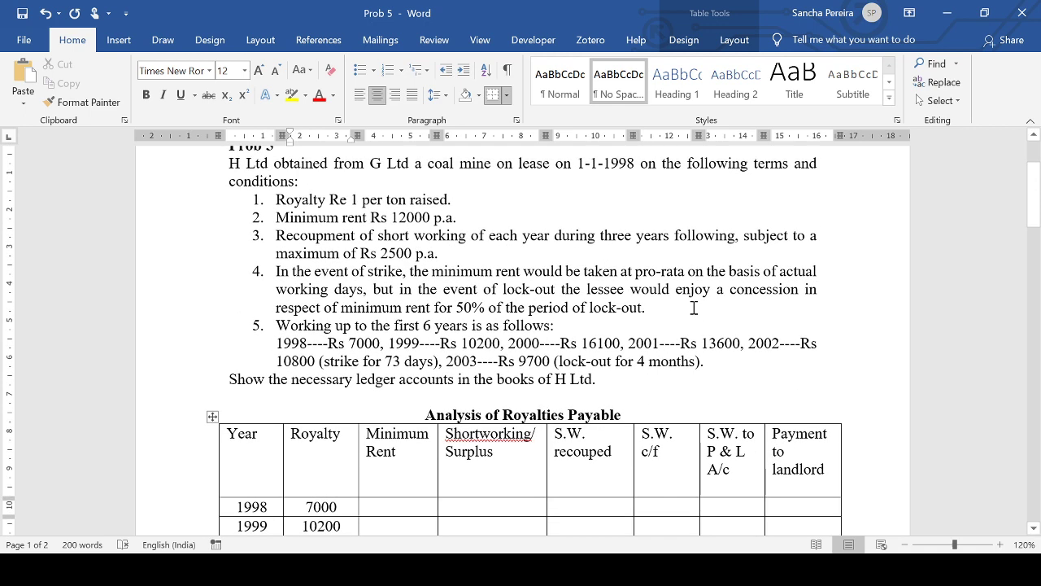
pyautogui.scroll(-1, 694, 307)
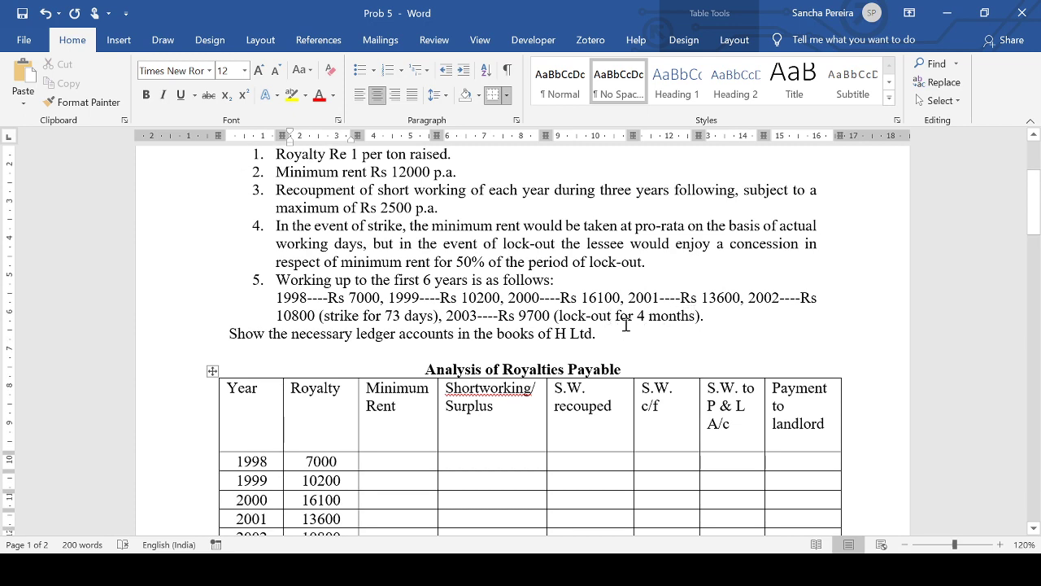
pyautogui.click(390, 464)
pyautogui.write('12000')
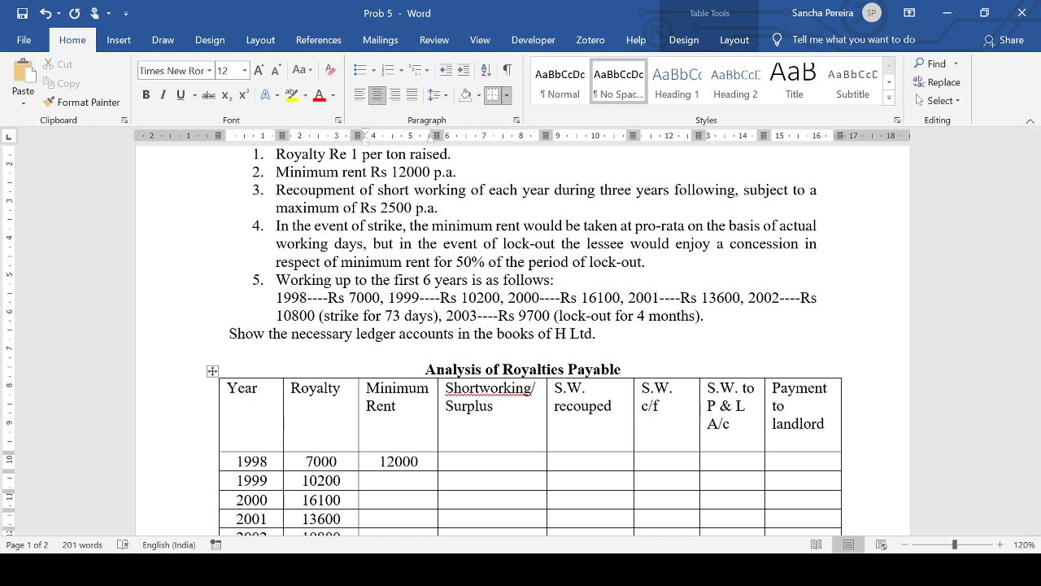
pyautogui.press('Down')
pyautogui.write('12000')
pyautogui.press('Down')
pyautogui.write('12000')
pyautogui.press('Down')
pyautogui.write('1')
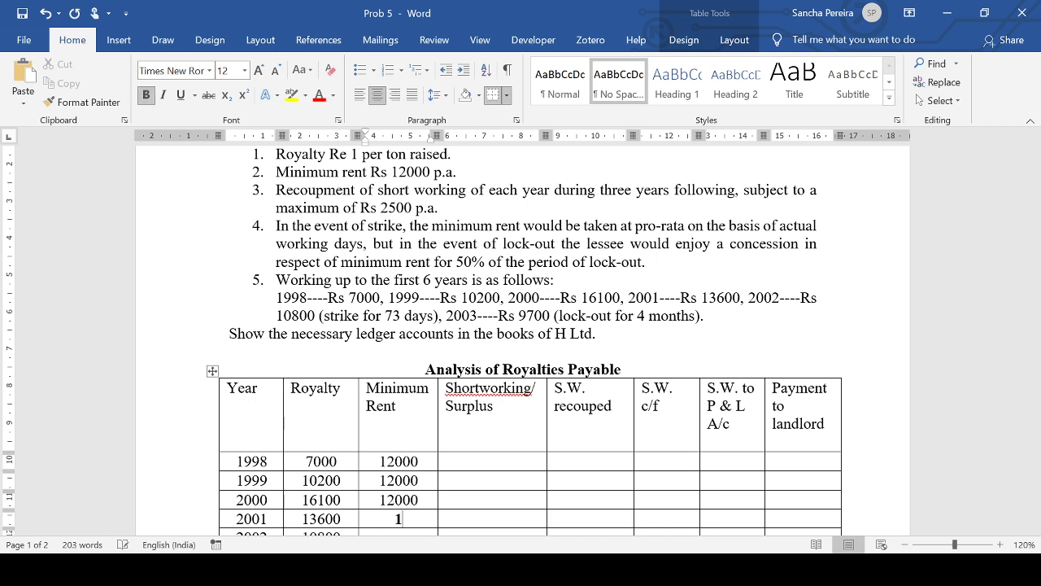
pyautogui.write('2000')
# Remove bold from the 12000 minimum rent in the 2001 row
pyautogui.scroll(-2, 435, 411)
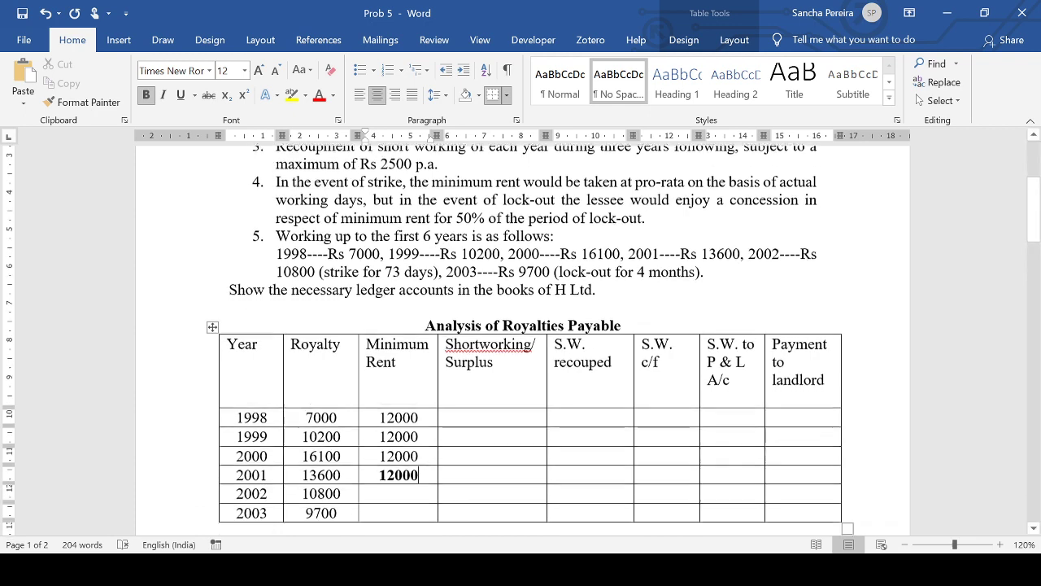
pyautogui.moveTo(386, 428); pyautogui.dragTo(428, 432)
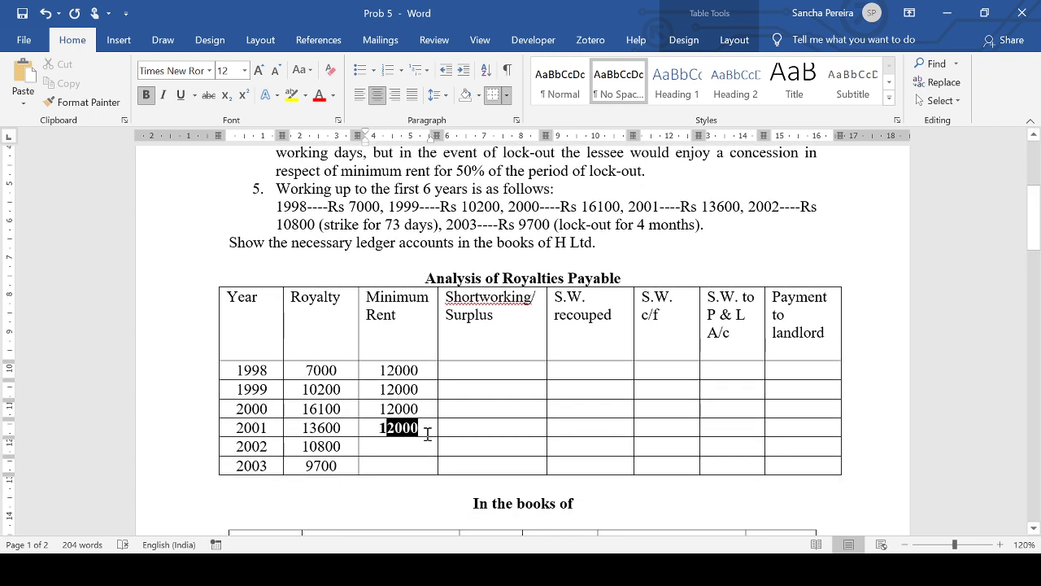
pyautogui.click(383, 429)
pyautogui.doubleClick(415, 431)
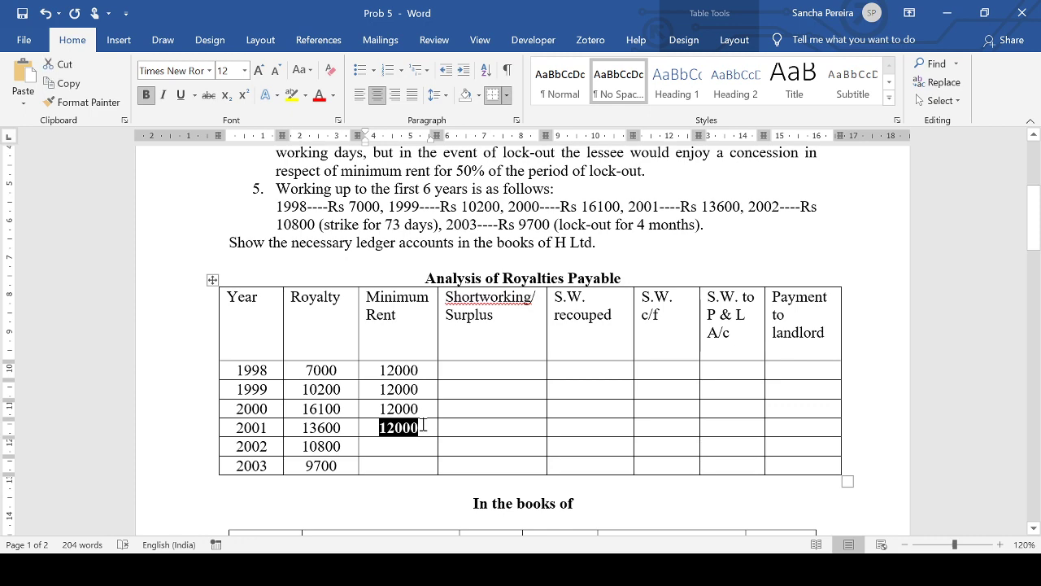
pyautogui.hotkey('ctrl', 'b')
pyautogui.scroll(2, 648, 282)
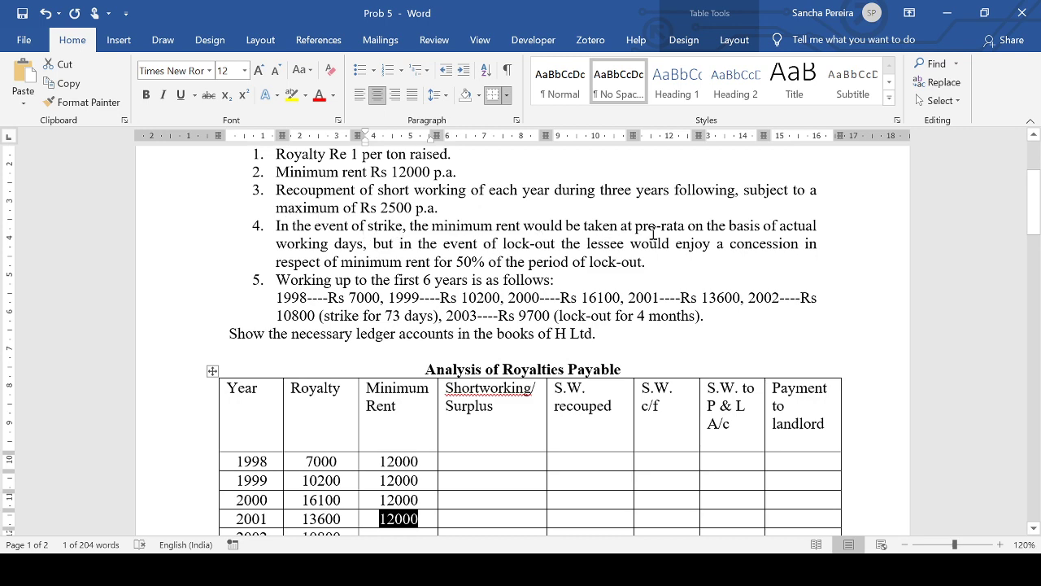
pyautogui.scroll(-1, 488, 461)
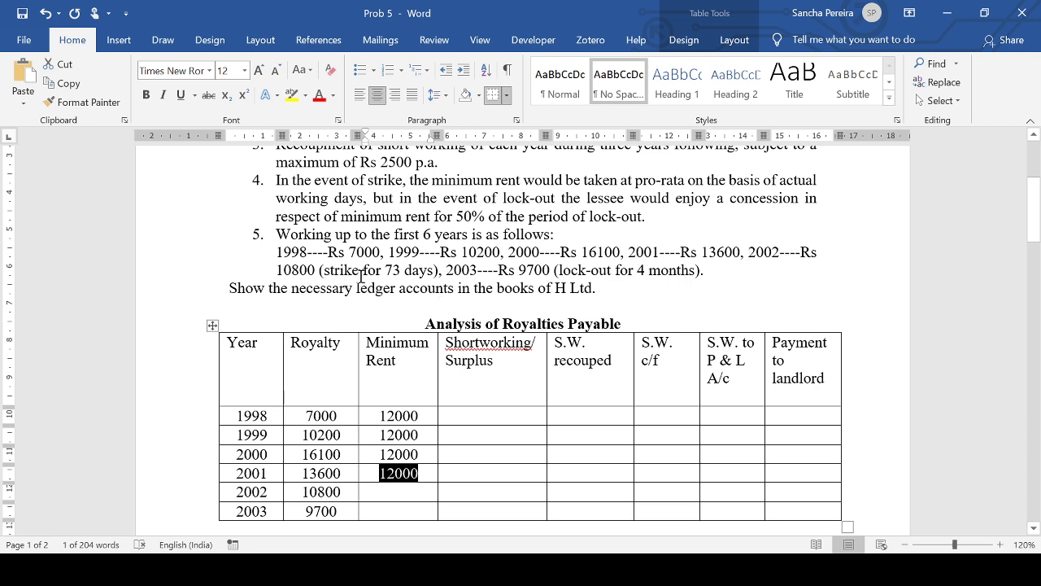
pyautogui.scroll(-3, 361, 276)
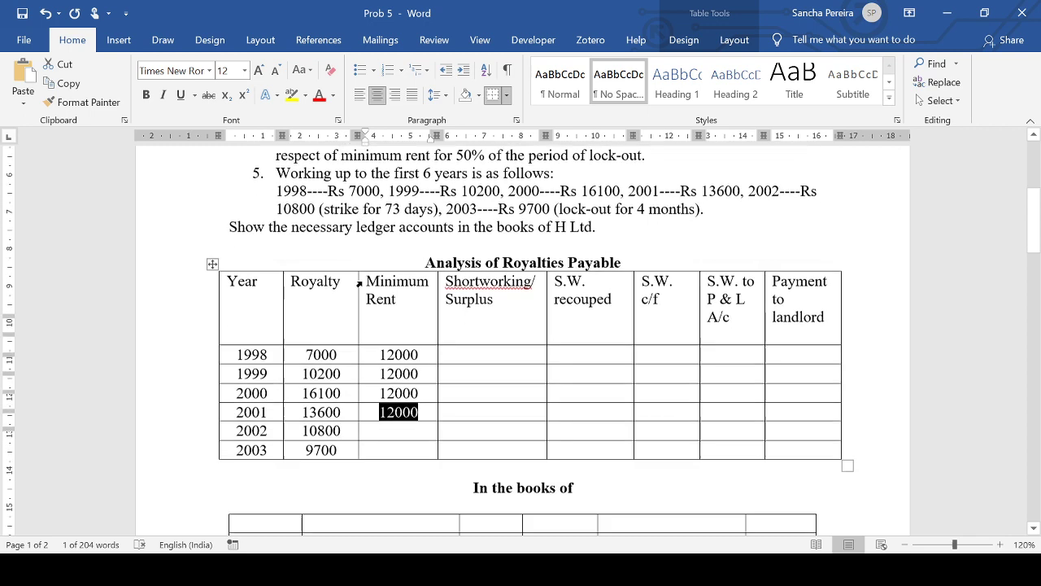
pyautogui.click(256, 445)
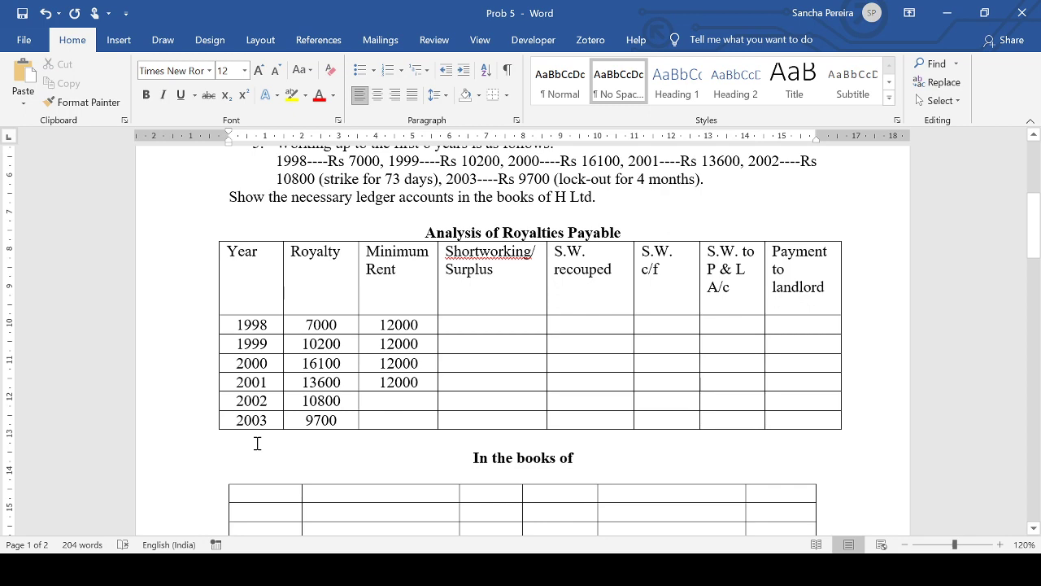
pyautogui.scroll(3, 257, 444)
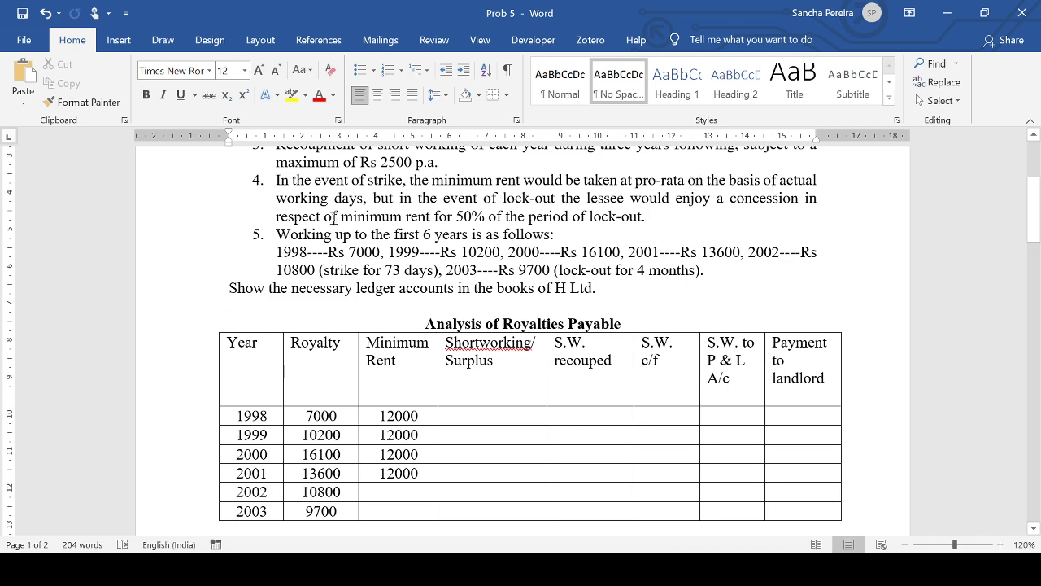
pyautogui.scroll(-1, 432, 237)
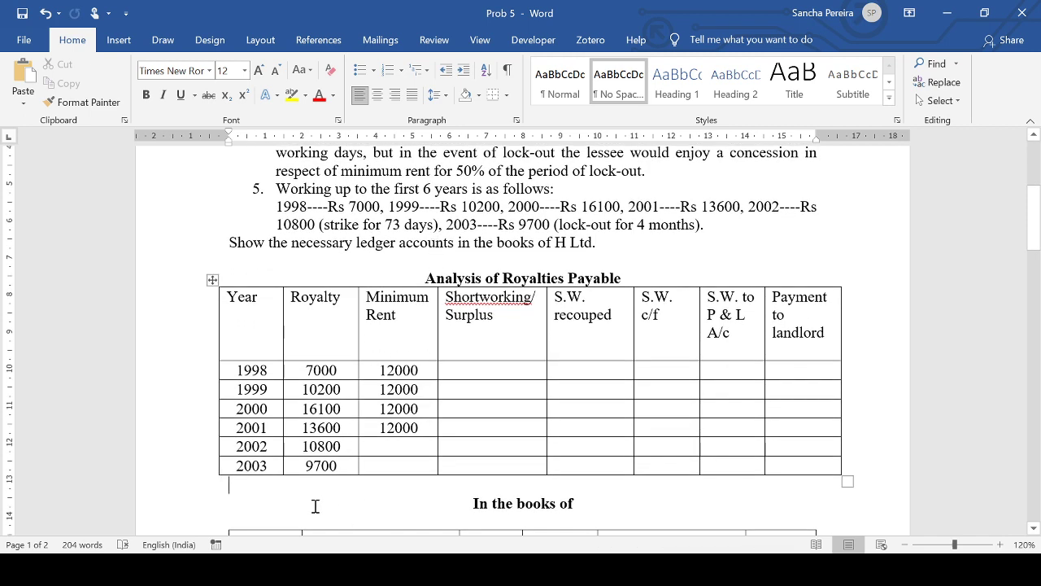